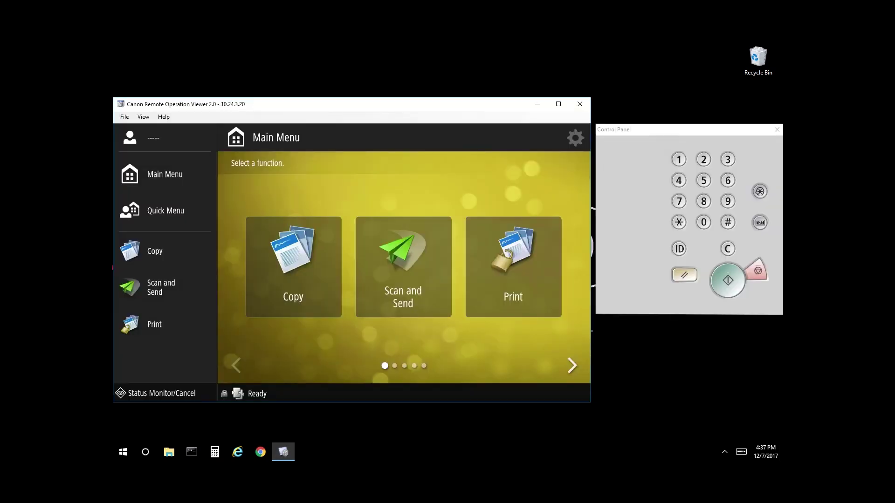
Step: Open the Settings/Registration screen on the copier and begin the device login
left_click(761, 195)
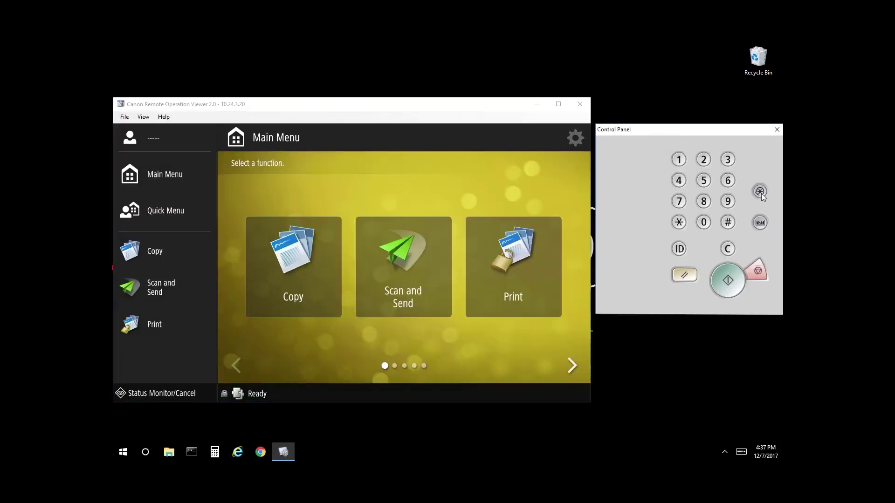
left_click(761, 194)
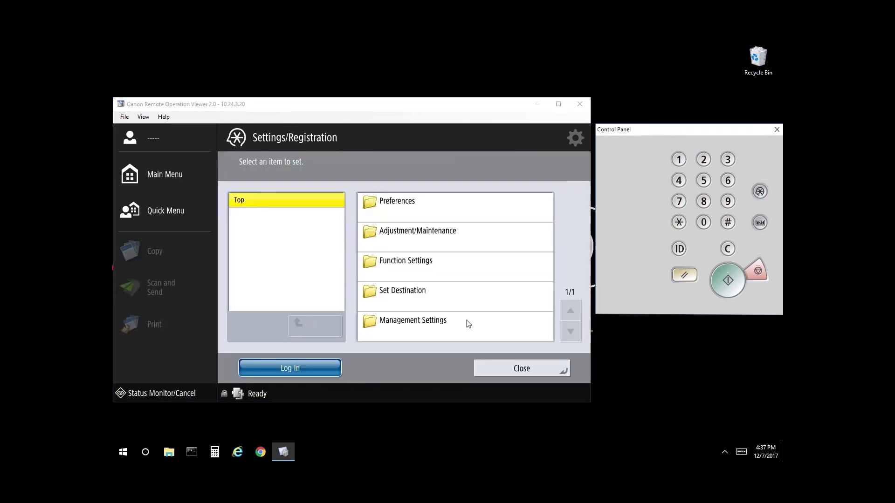
left_click(311, 370)
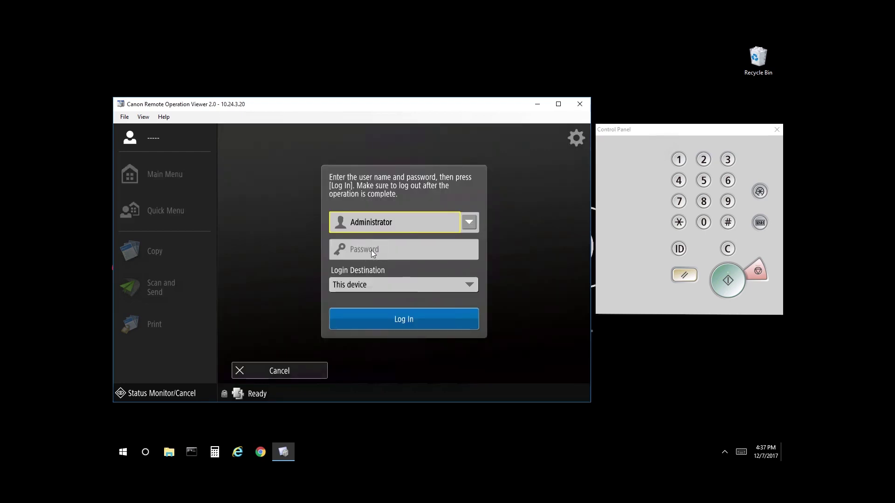
Step: Enter the administrator password on the on-screen keyboard and log in as Administrator
left_click(371, 250)
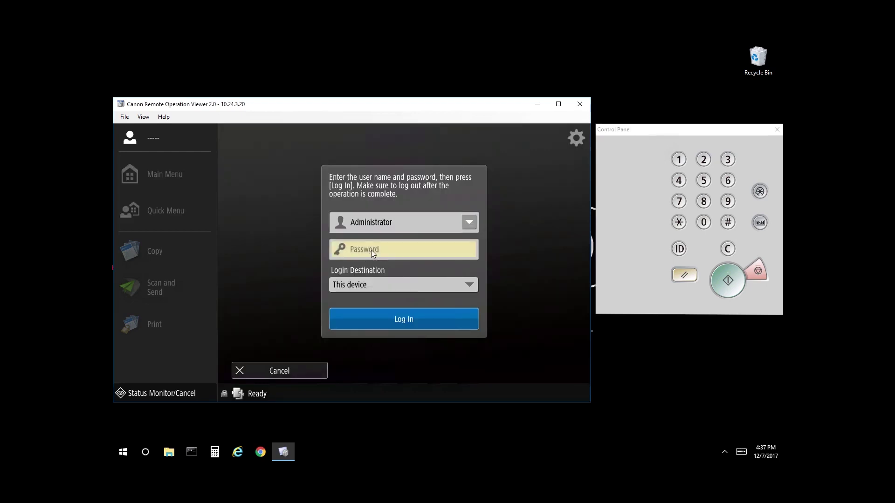
left_click(371, 250)
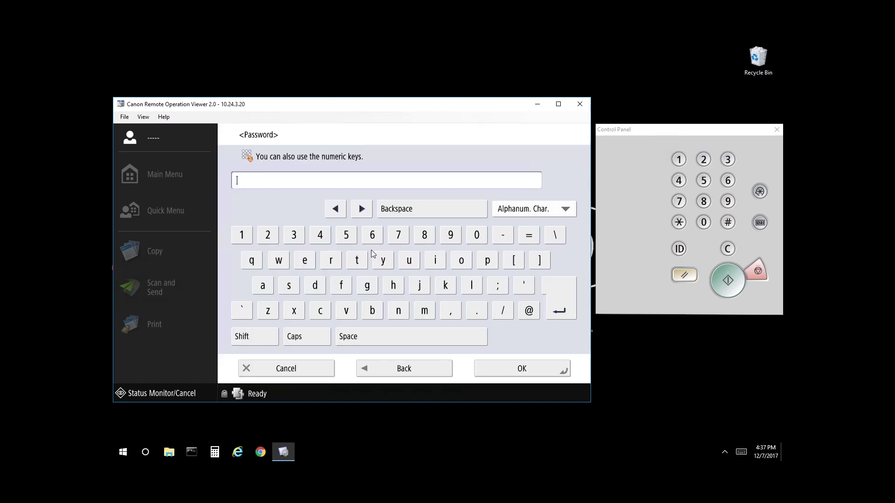
type("*******")
left_click(504, 373)
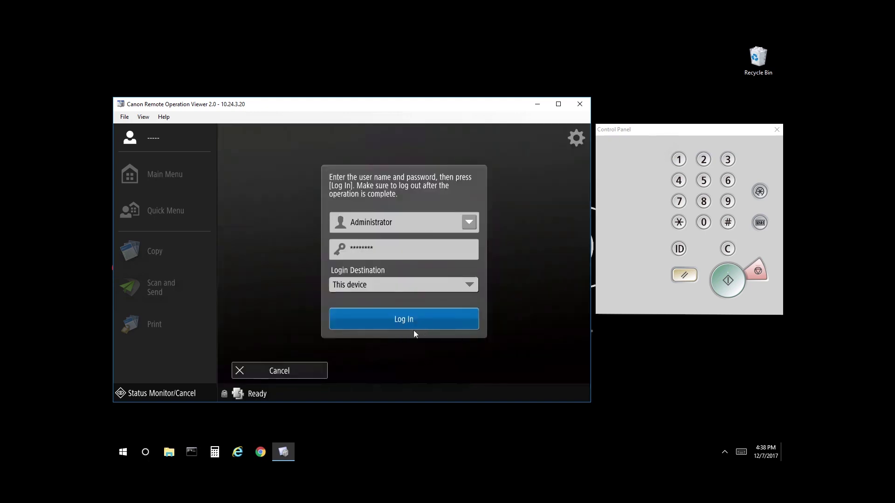
left_click(413, 328)
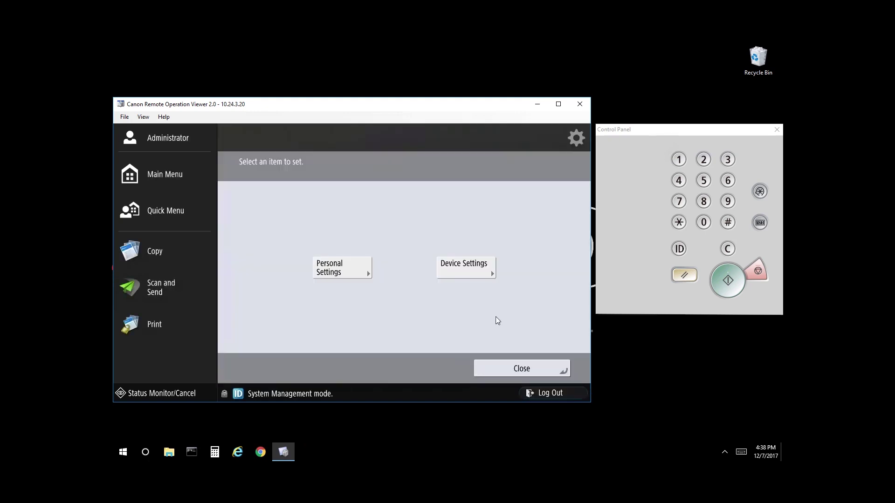
Step: Navigate Device Settings > Preferences > Network > TCP/IP Settings > IPv4 Settings > IP Address Settings
left_click(469, 268)
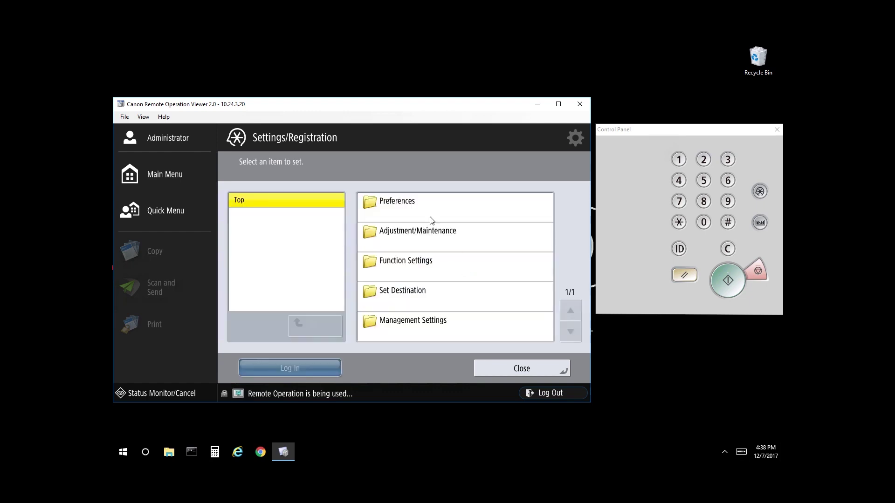
left_click(421, 213)
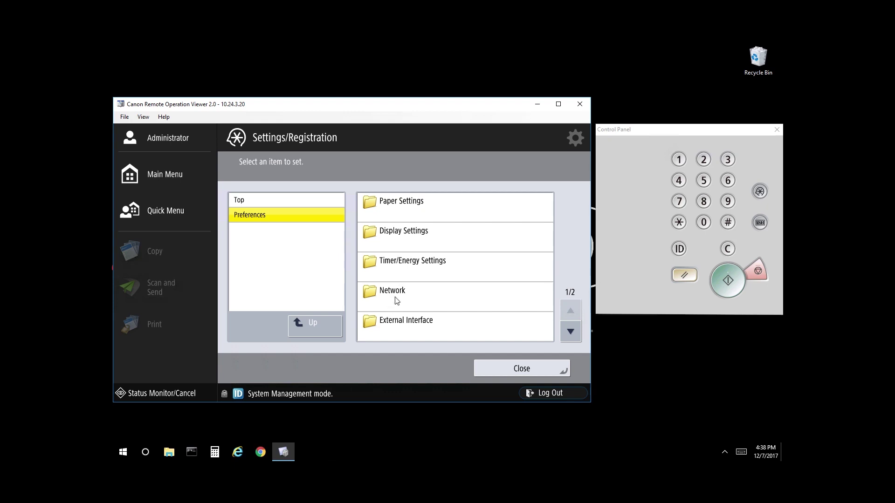
left_click(395, 297)
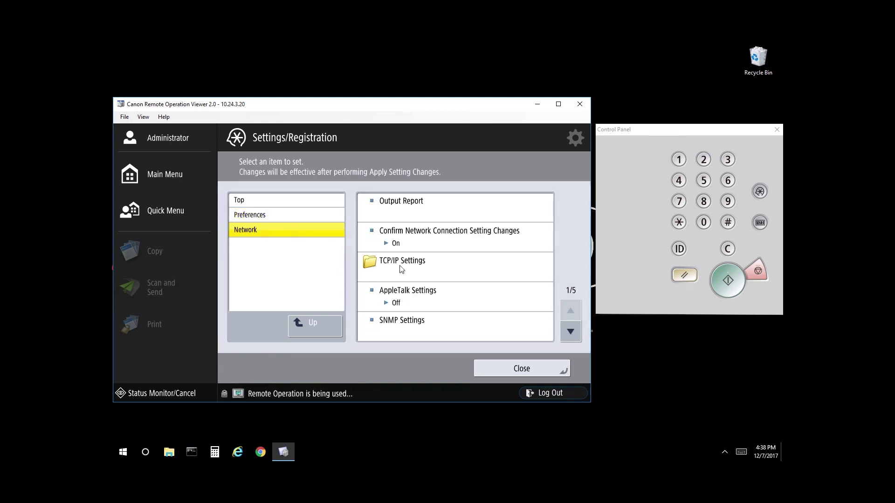
left_click(401, 269)
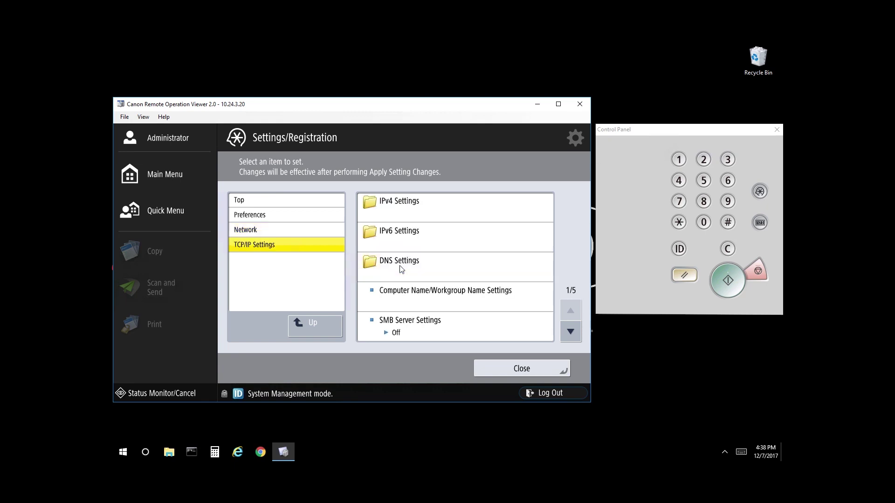
left_click(407, 210)
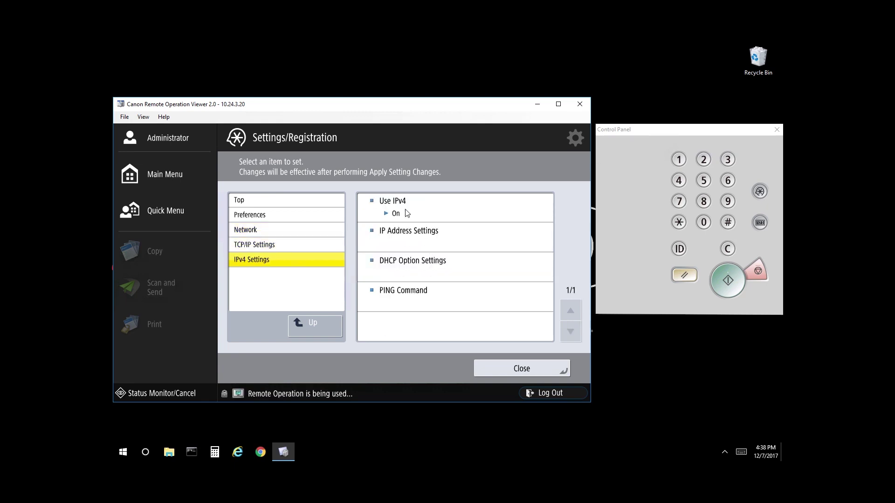
left_click(407, 243)
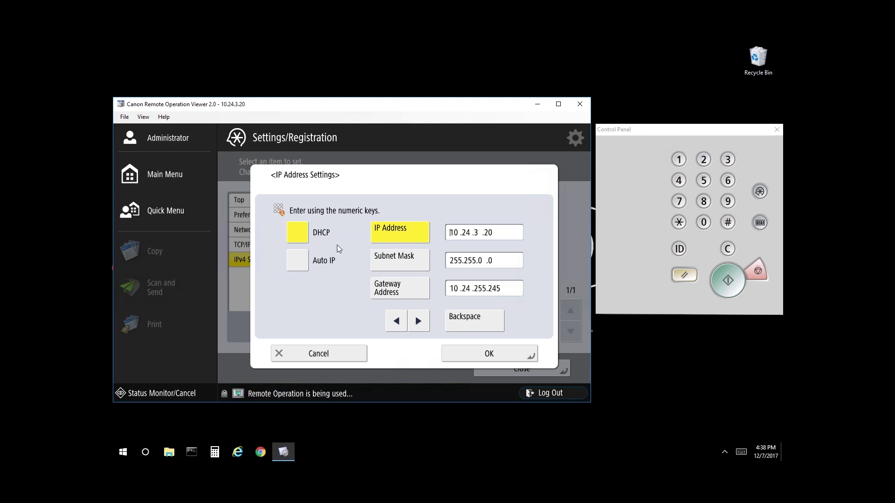
Step: Switch DHCP off in the IP Address Settings dialog to allow a static address
left_click(300, 238)
left_click(728, 249)
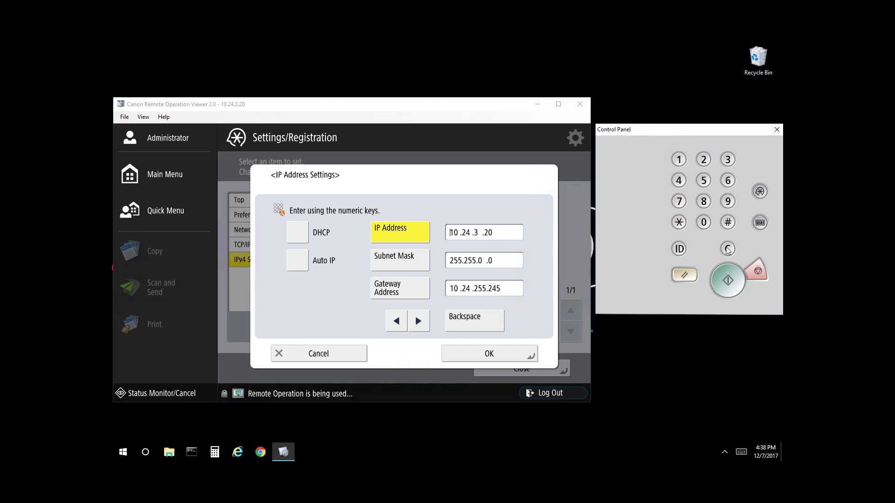
Step: Clear the IP Address field and key in 192.168.001.025 on the numeric keypad
left_click(727, 249)
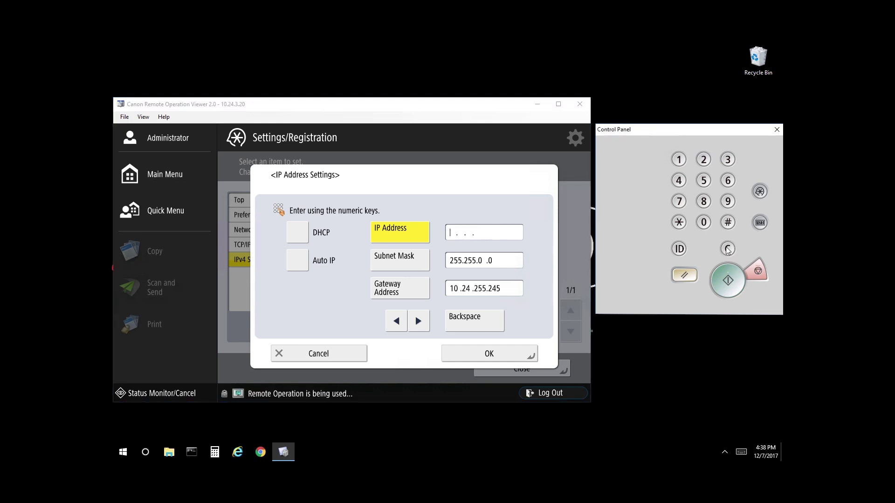
left_click(681, 160)
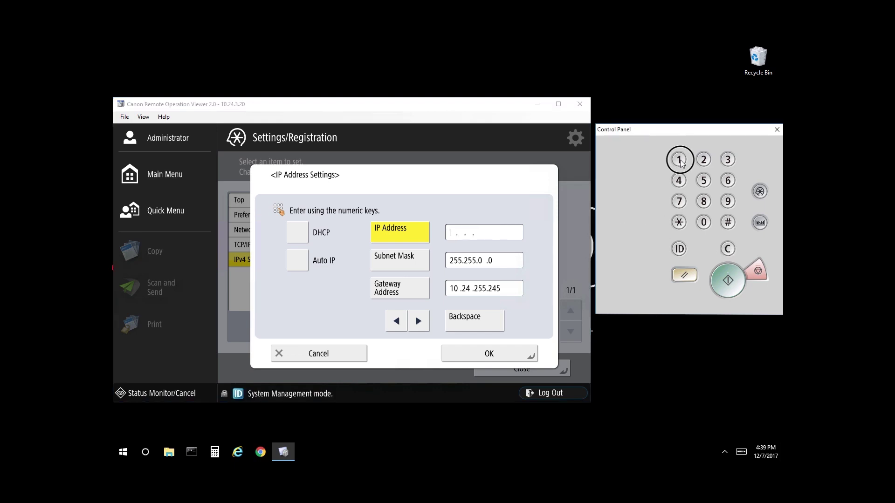
left_click(728, 202)
left_click(704, 160)
left_click(728, 181)
left_click(704, 201)
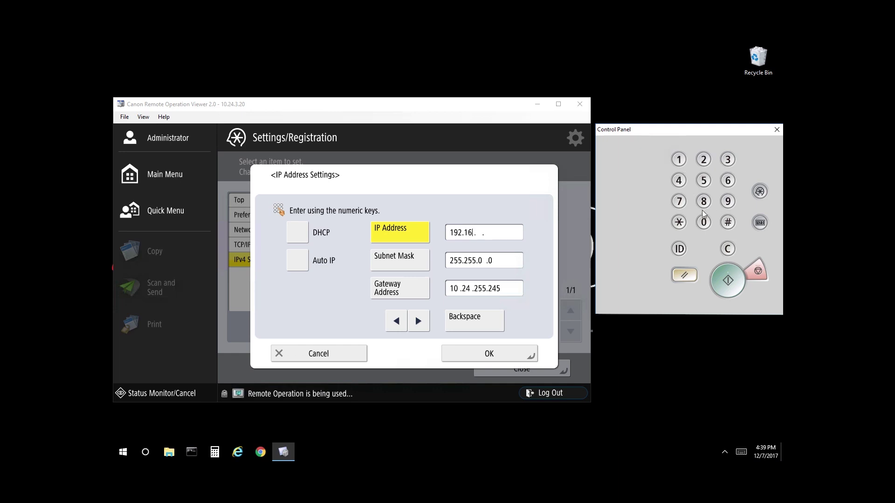
left_click(703, 222)
left_click(704, 222)
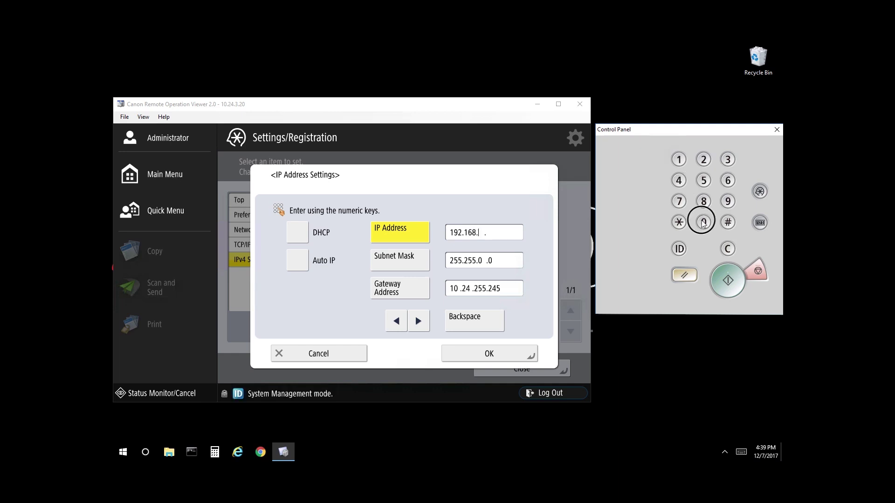
left_click(681, 163)
left_click(704, 222)
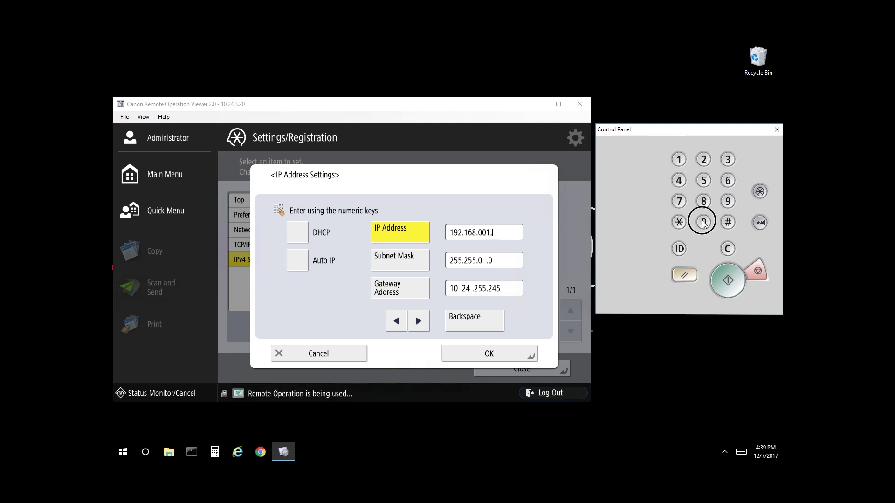
left_click(704, 161)
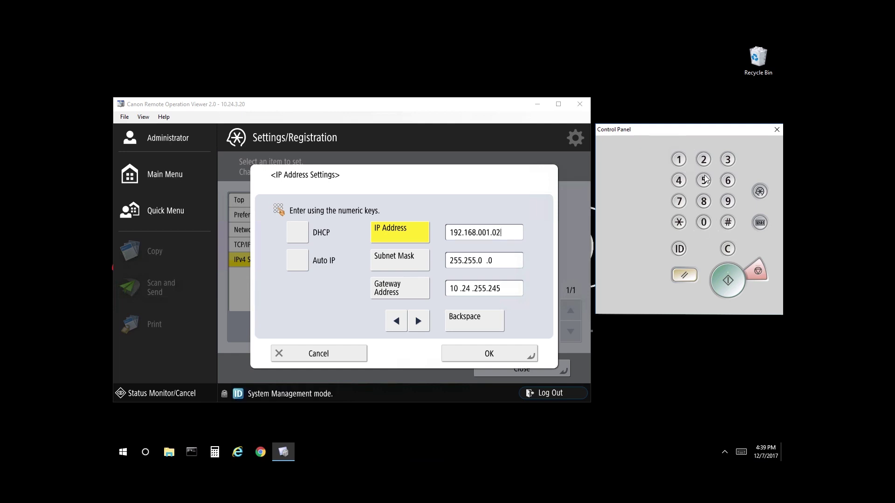
left_click(704, 180)
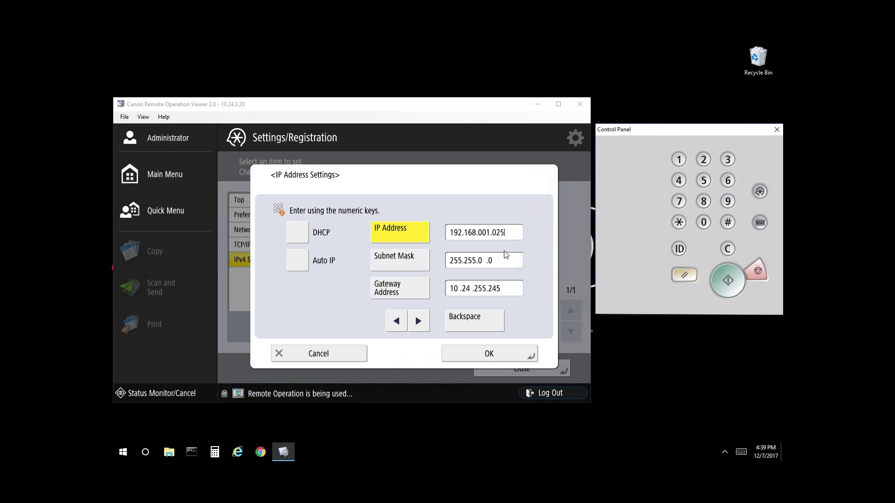
left_click(396, 322)
Step: Step back through the typed IP address and delete digits of the third octet
left_click(397, 321)
left_click(397, 322)
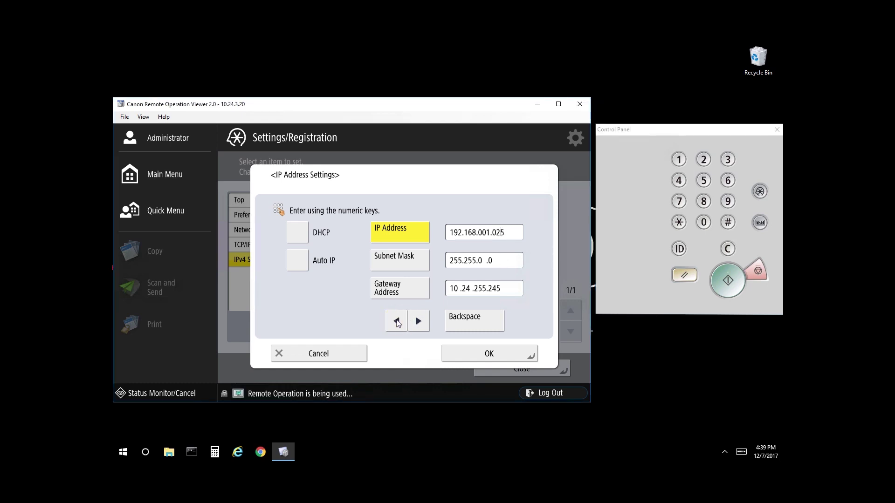
left_click(397, 321)
left_click(396, 321)
left_click(397, 321)
left_click(480, 322)
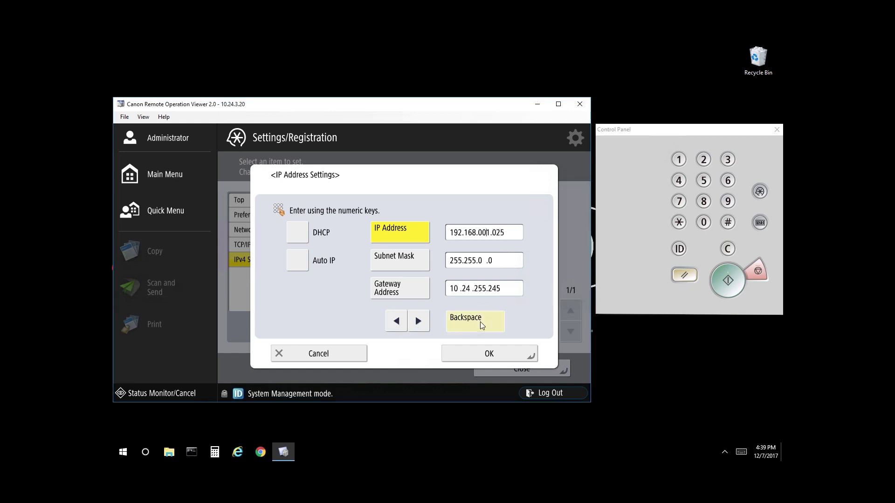
left_click(480, 322)
left_click(480, 322)
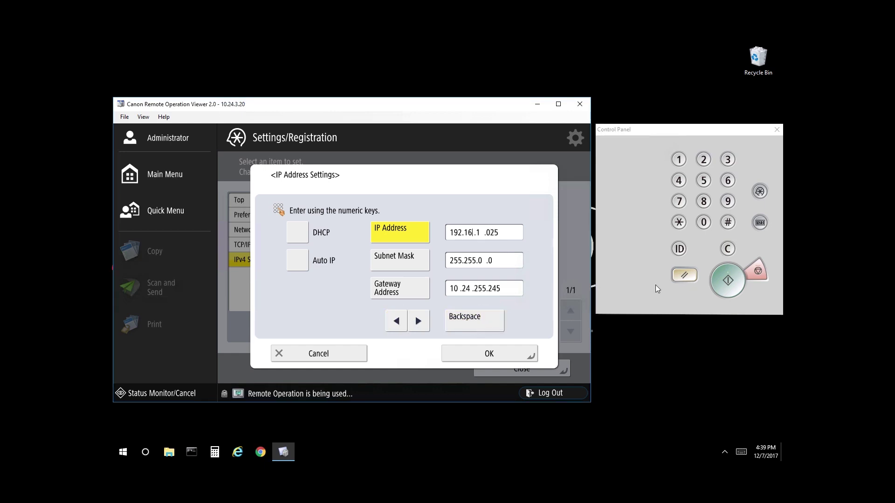
Step: Clear the IP Address field, select DHCP, and confirm the IP address settings
left_click(726, 249)
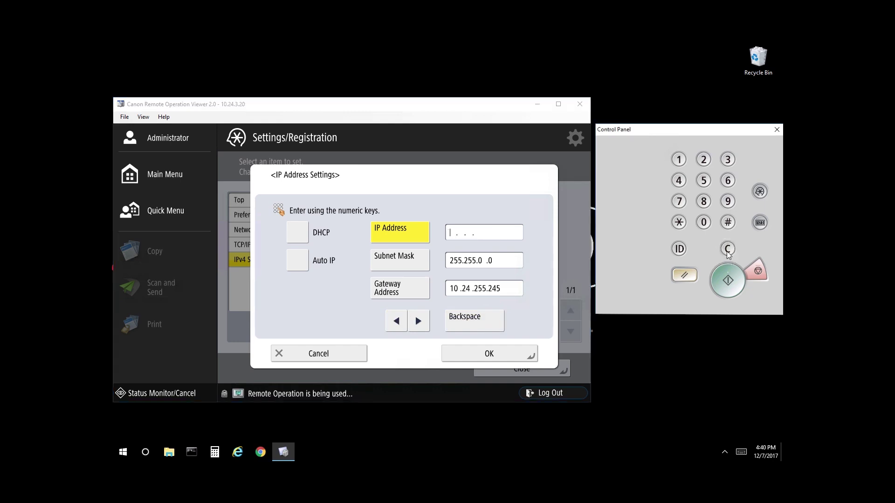
left_click(425, 247)
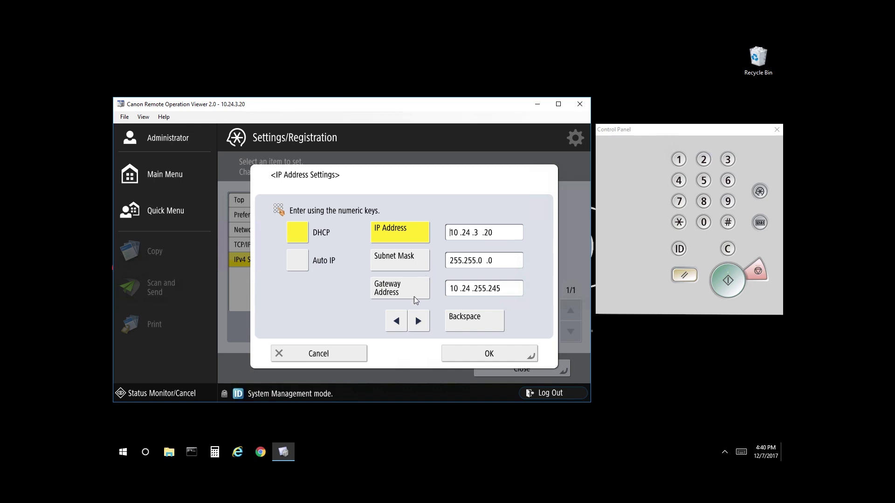
left_click(459, 351)
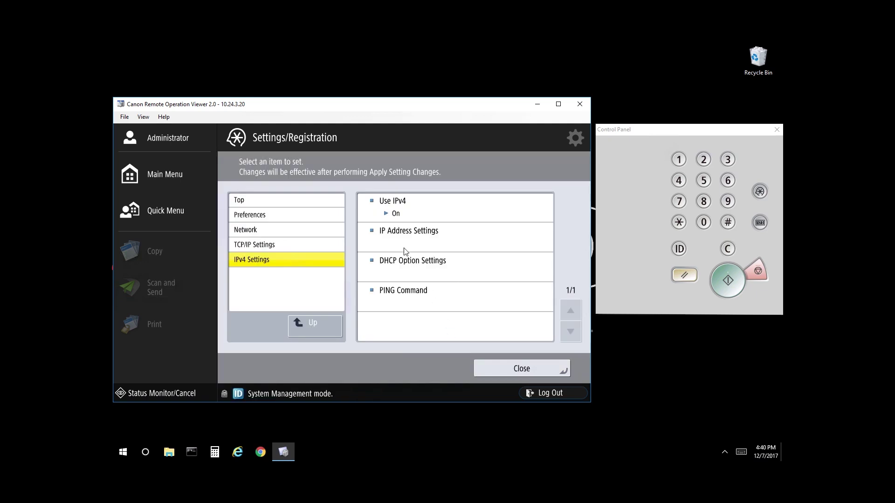
Step: Go up to TCP/IP Settings and open DNS Settings > DNS Server Address Settings
left_click(322, 325)
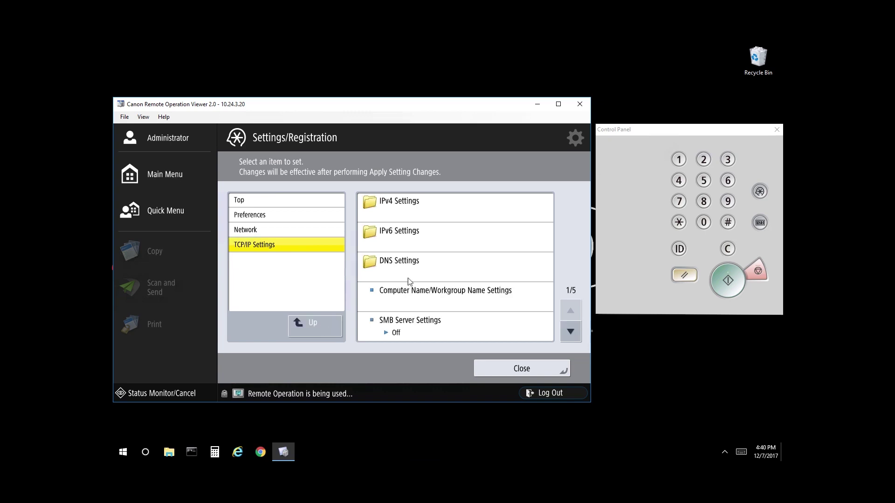
left_click(416, 267)
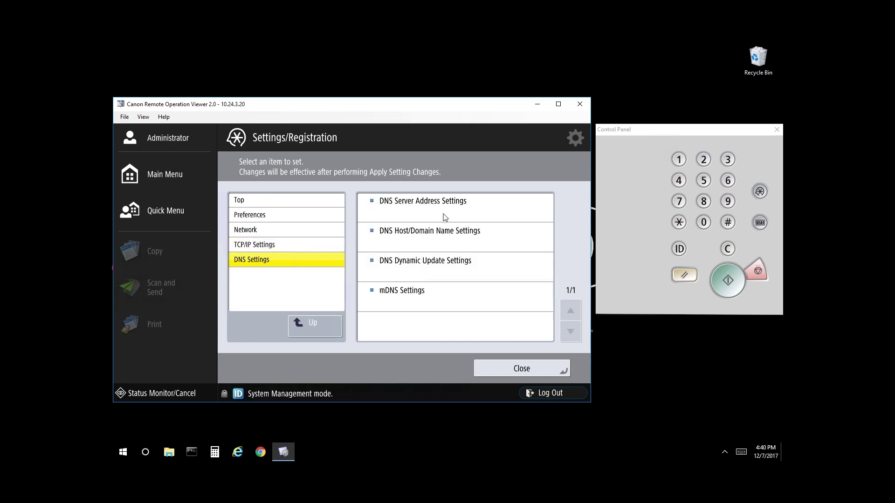
left_click(444, 217)
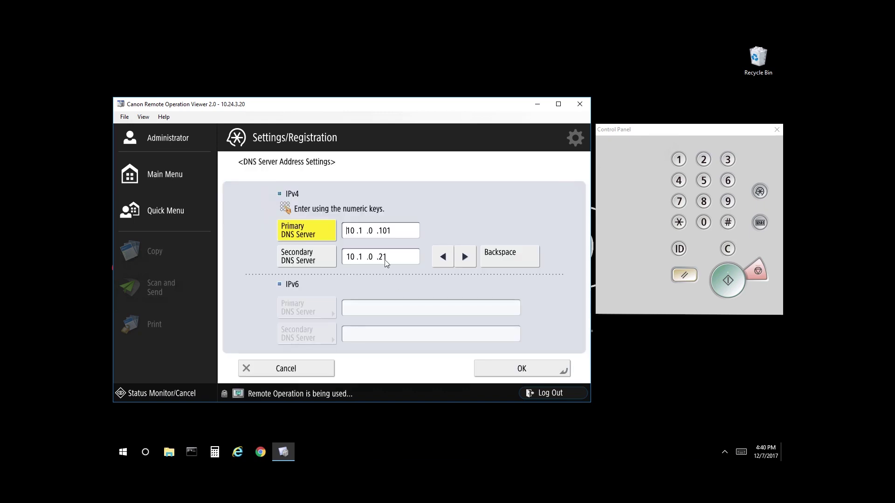
Step: Check primary DNS 10.1.0.101 and secondary 10.1.0.21, confirm unchanged, and exit to the main menu
left_click(314, 260)
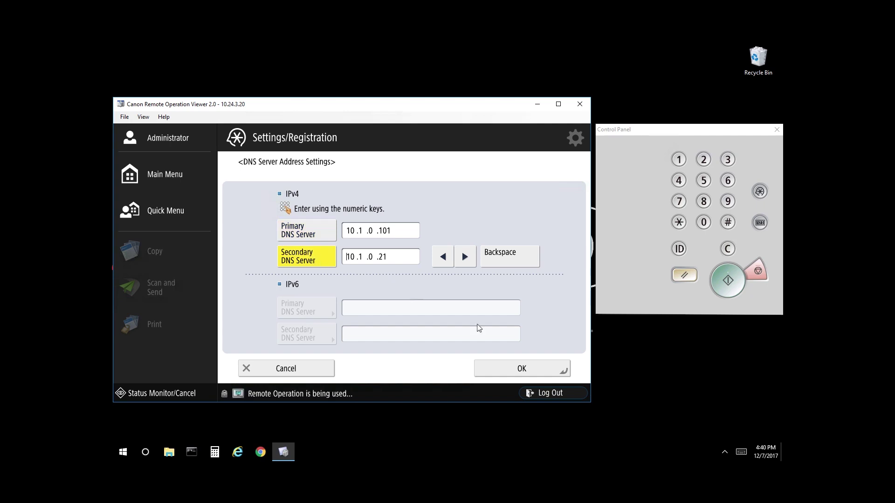
left_click(503, 372)
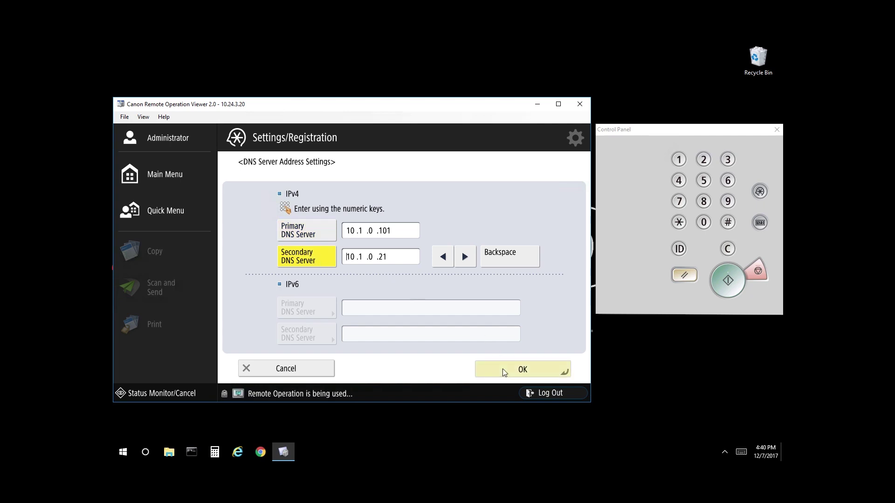
left_click(502, 372)
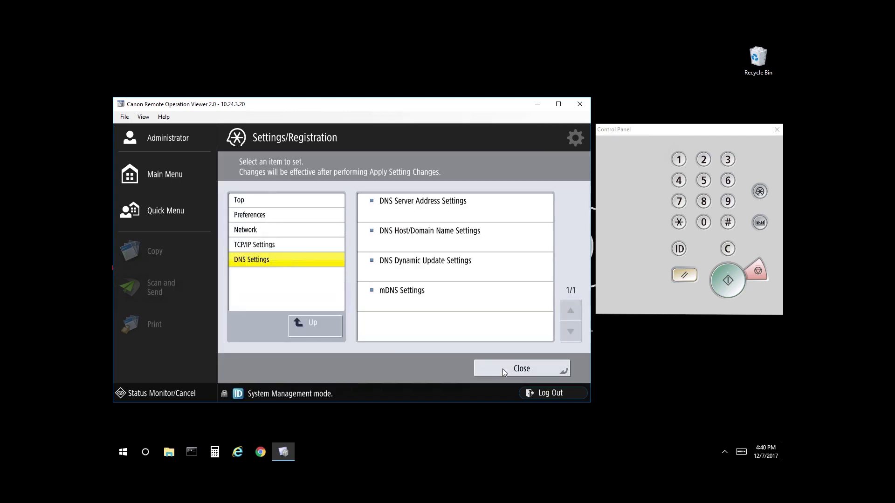